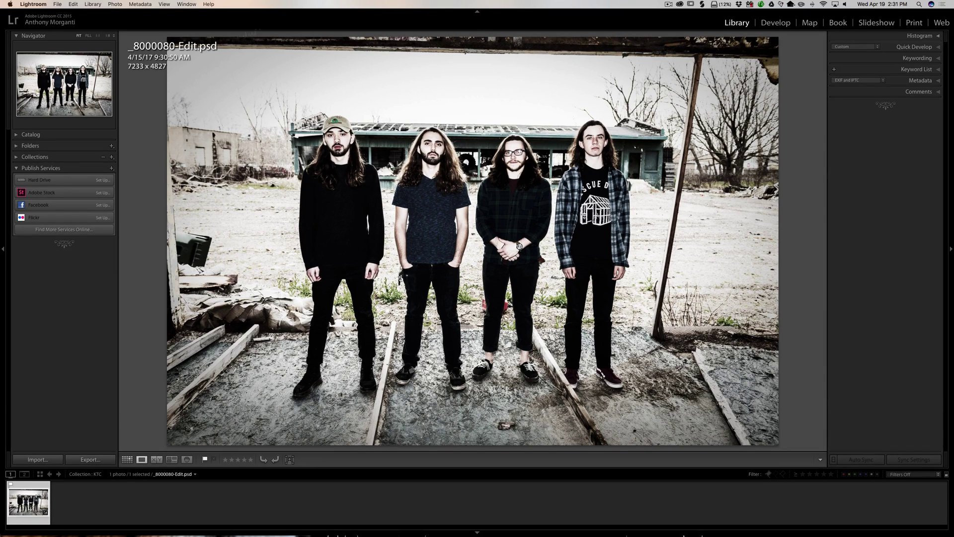
- Start the Flickr publish service setup from Publish Services and request authorization from Flickr
right_click(78, 157)
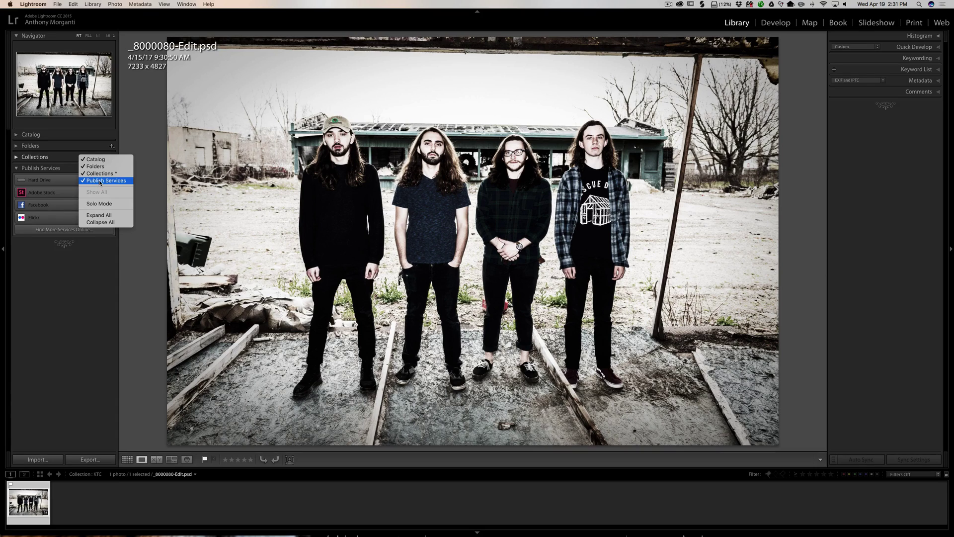
click(60, 158)
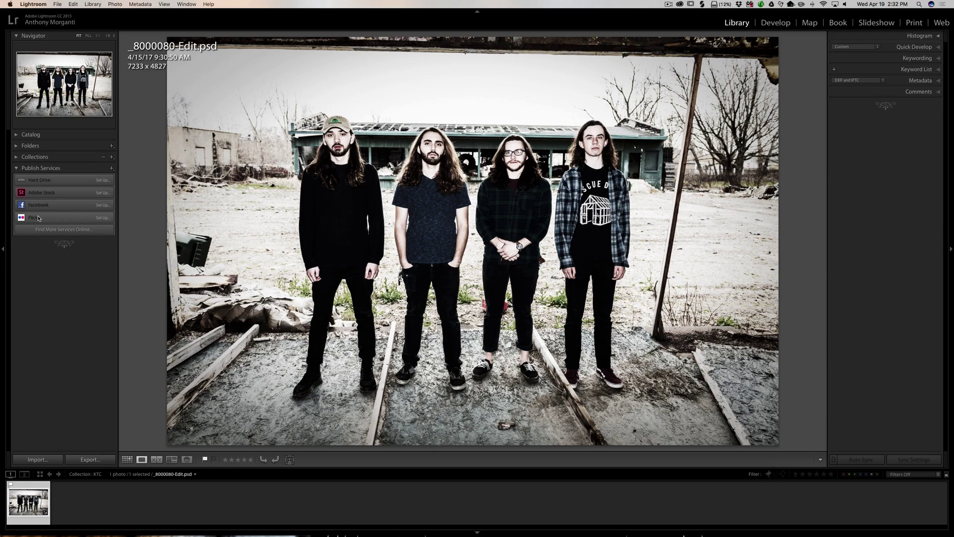
click(102, 218)
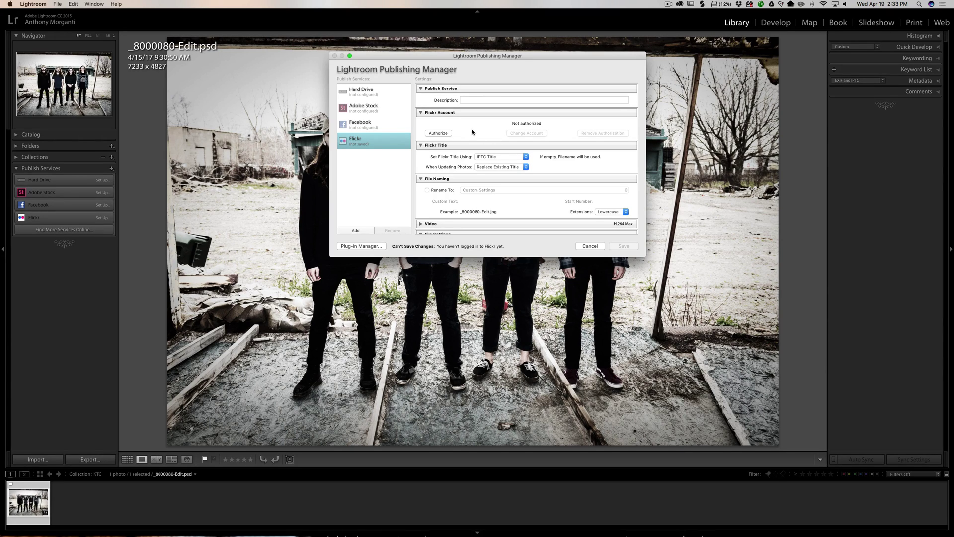
click(438, 134)
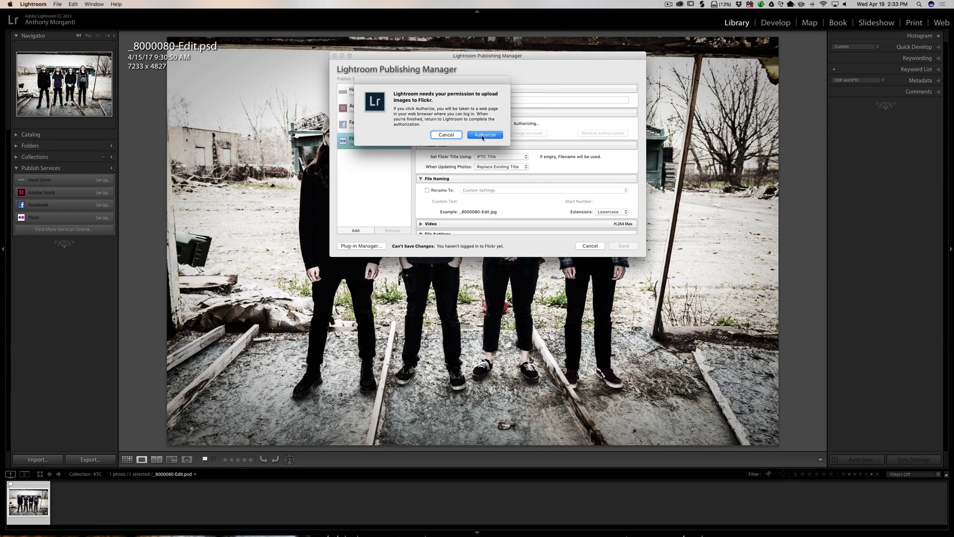
- Send the authorization request and grant Lightroom access to the Flickr account
click(483, 135)
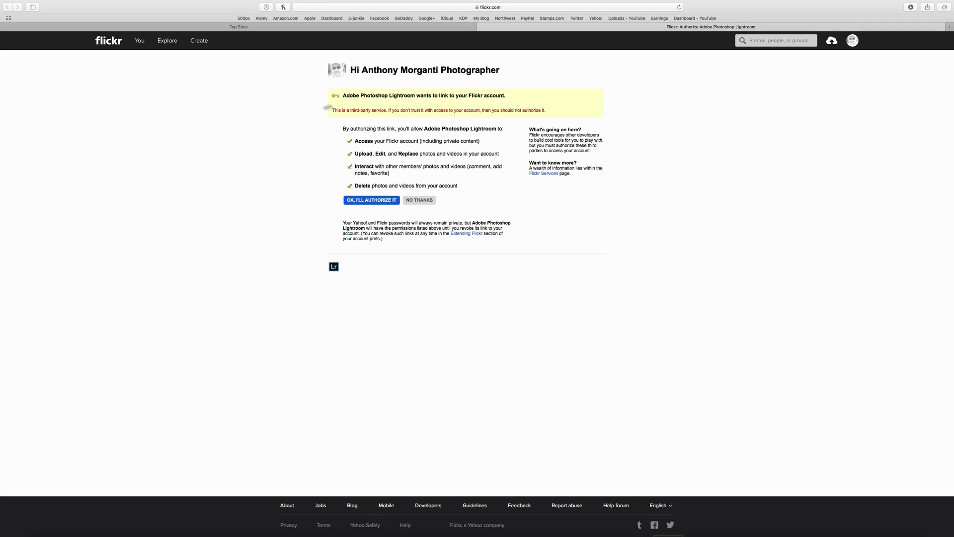
click(360, 201)
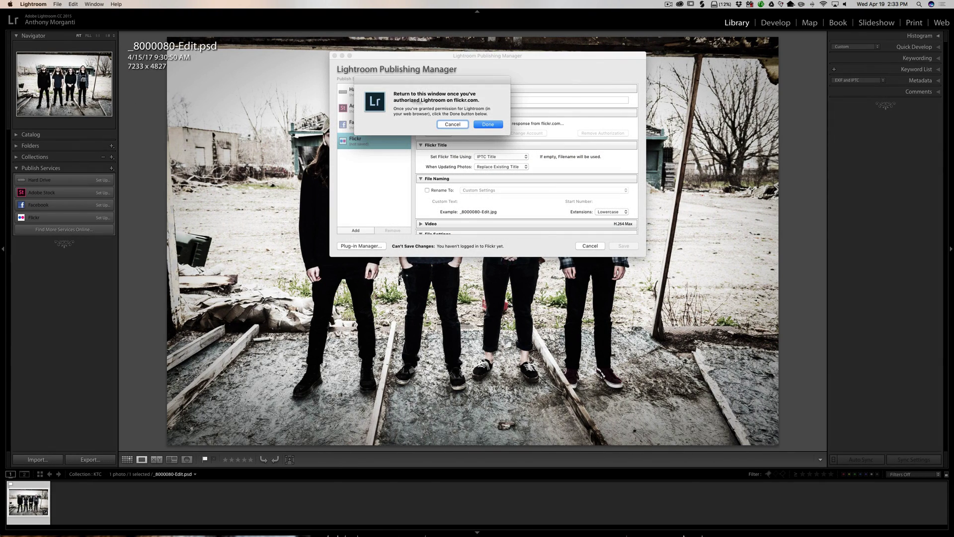
- Mark Flickr authorization as done and enter 'Kill The Clock' as the service description
click(492, 126)
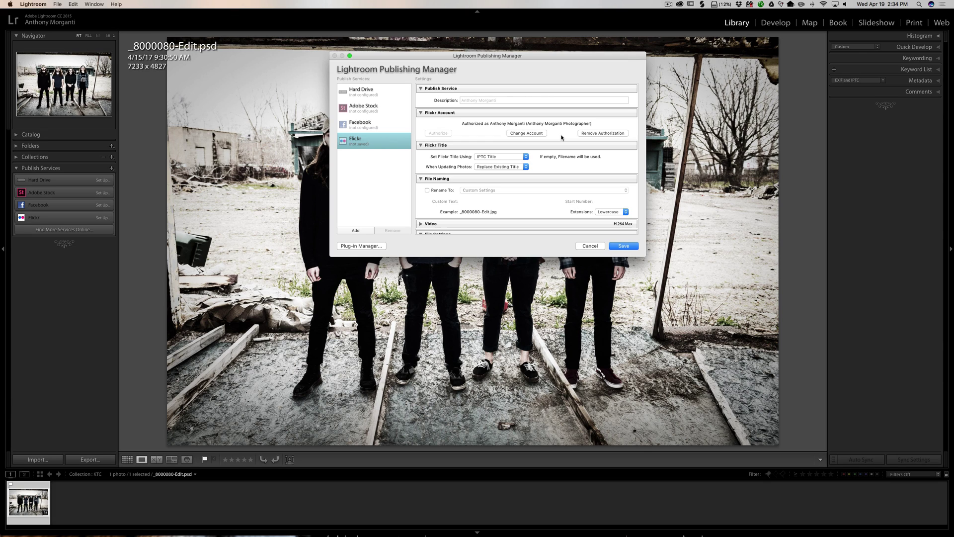
click(495, 100)
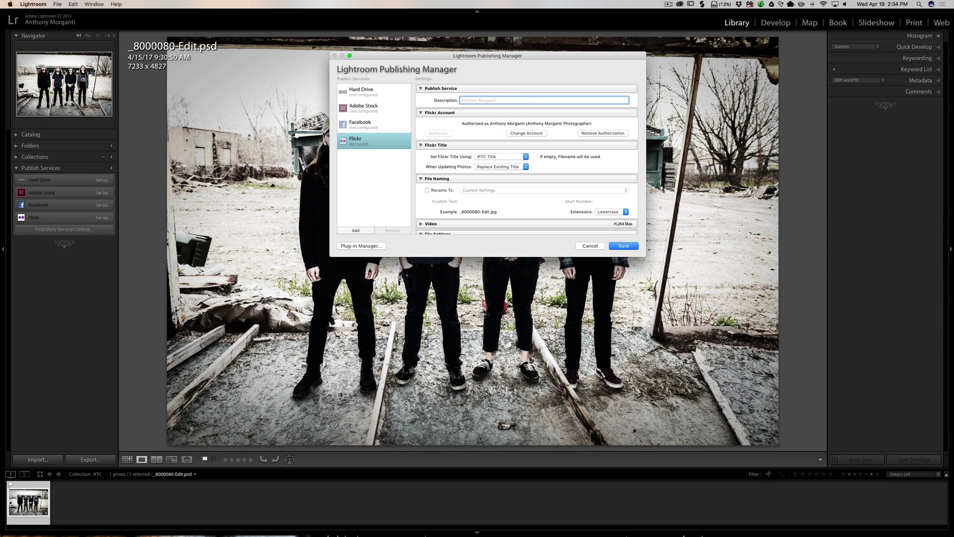
text(Kill The Clock)
drag(525, 57, 506, 54)
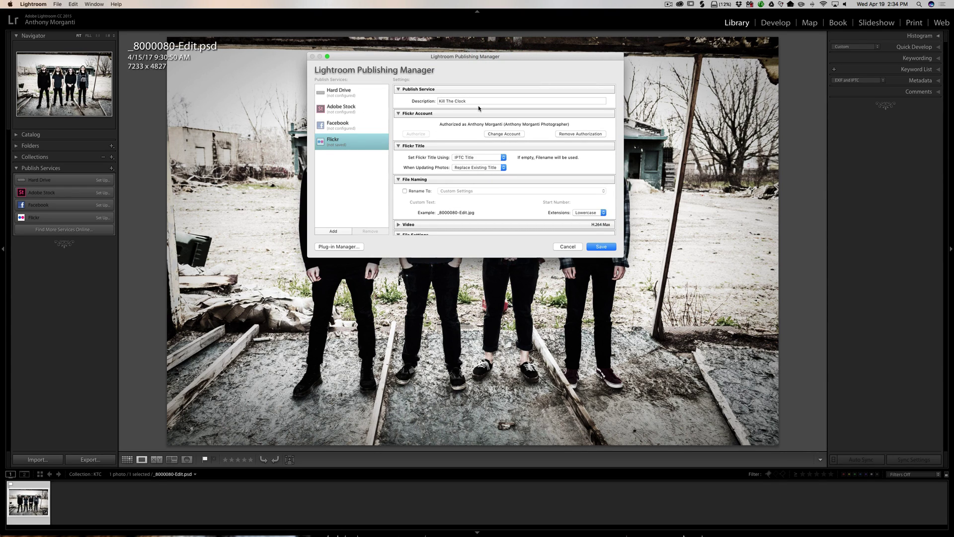
scroll(479, 108, down, 2)
scroll(479, 108, up, 1)
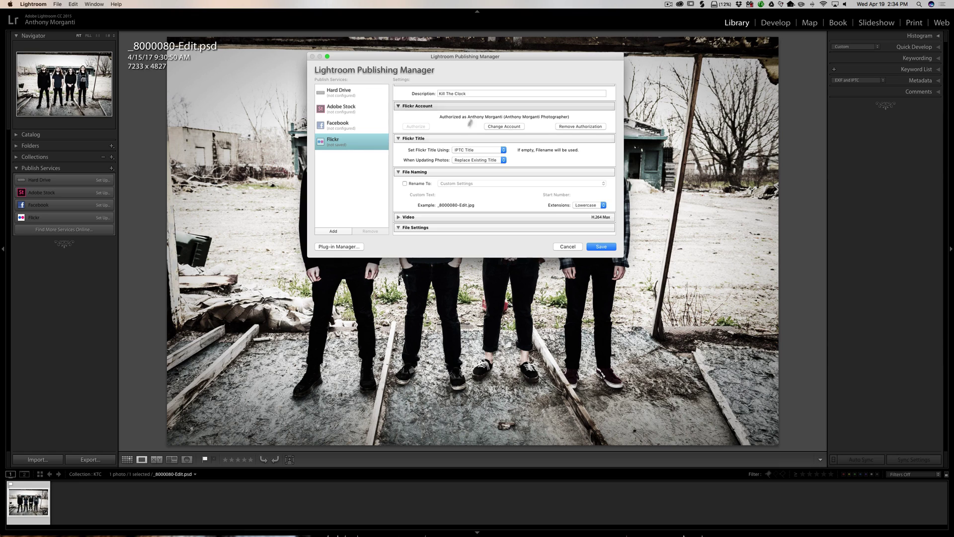
scroll(423, 183, down, 3)
scroll(423, 183, down, 2)
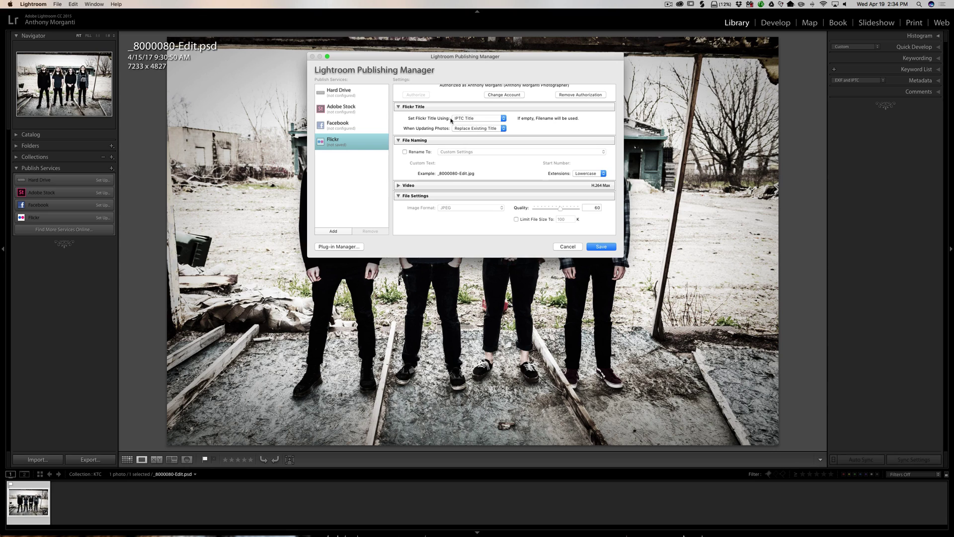
- Title Flickr photos by Filename and rename uploads with custom text 'Kill The Clock'
click(473, 119)
click(491, 114)
click(404, 151)
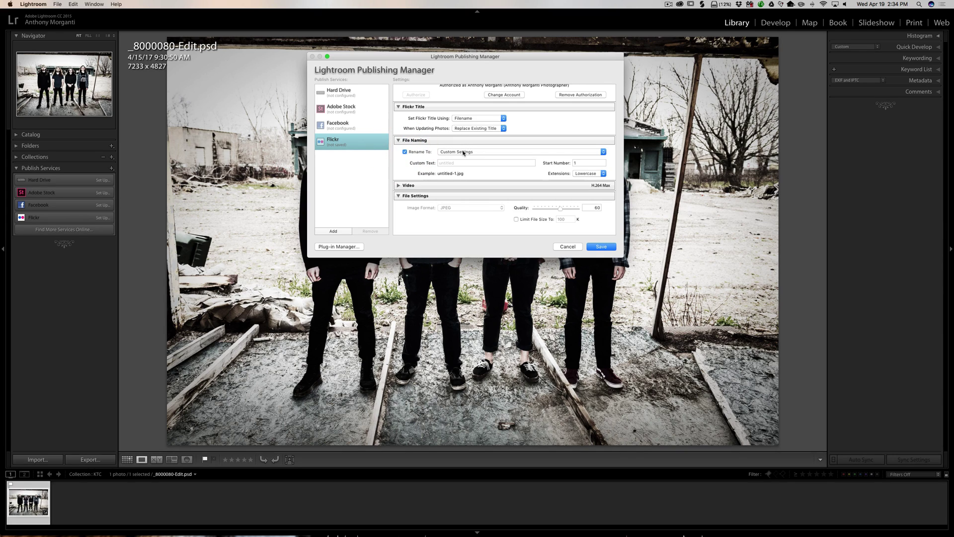
click(449, 163)
text(Kill The Clock)
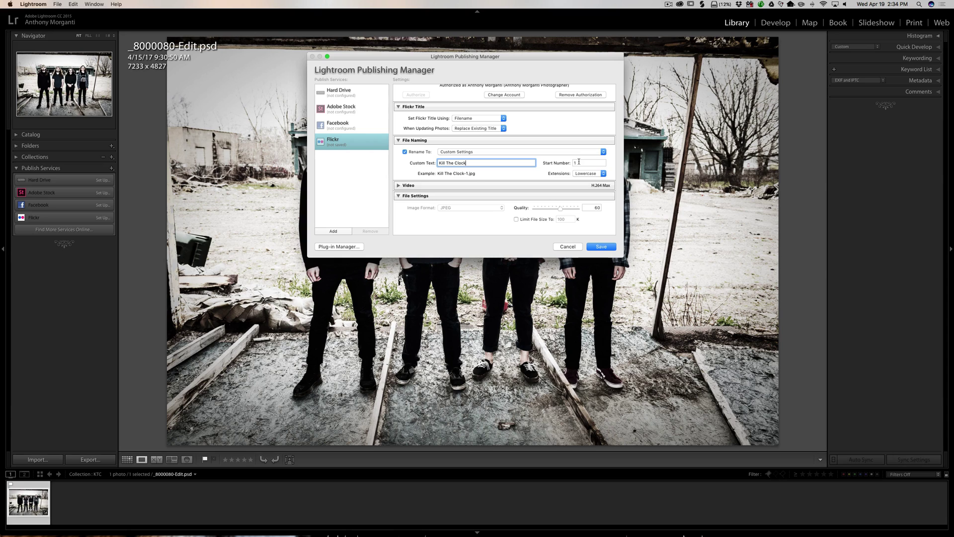
scroll(579, 162, down, 2)
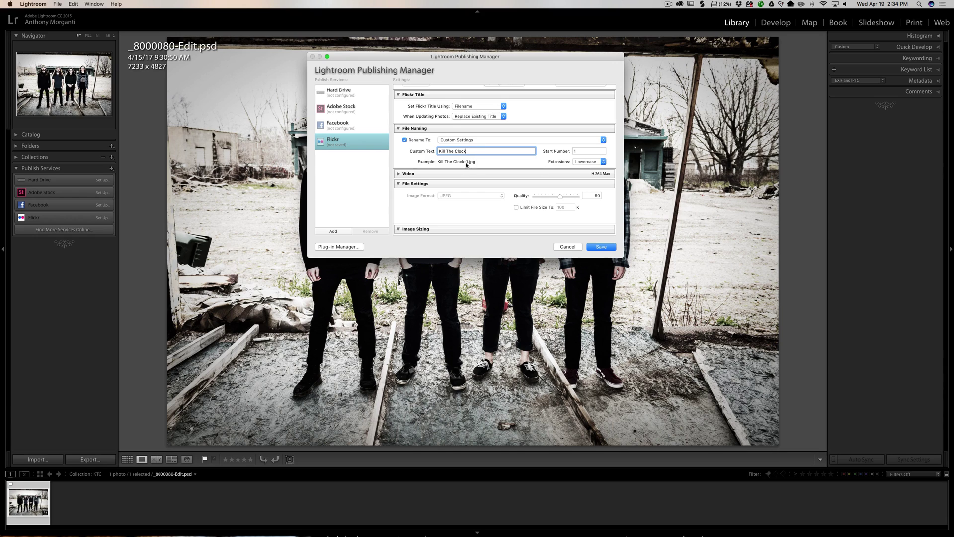
scroll(476, 162, down, 2)
- Raise the Flickr upload JPEG quality from 60 to 80
scroll(477, 161, down, 3)
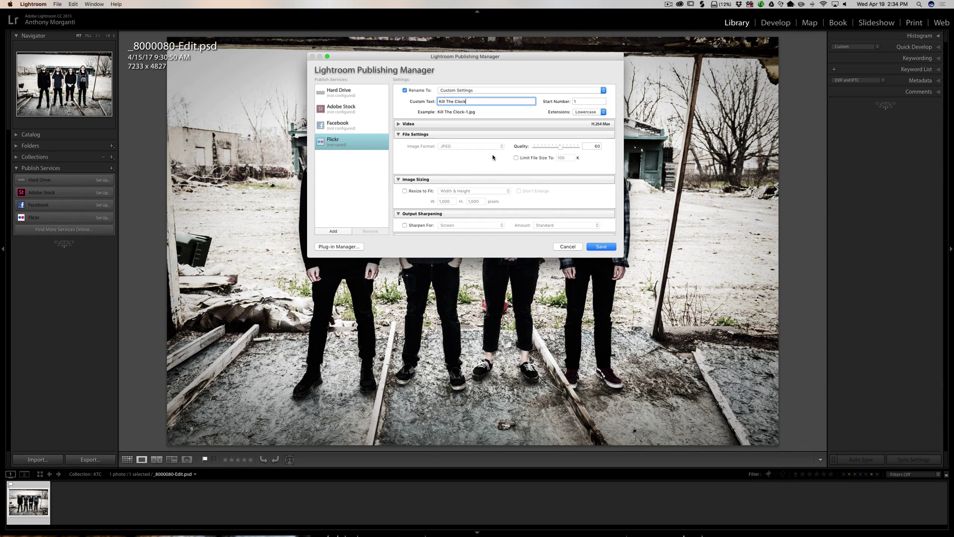
scroll(547, 150, down, 1)
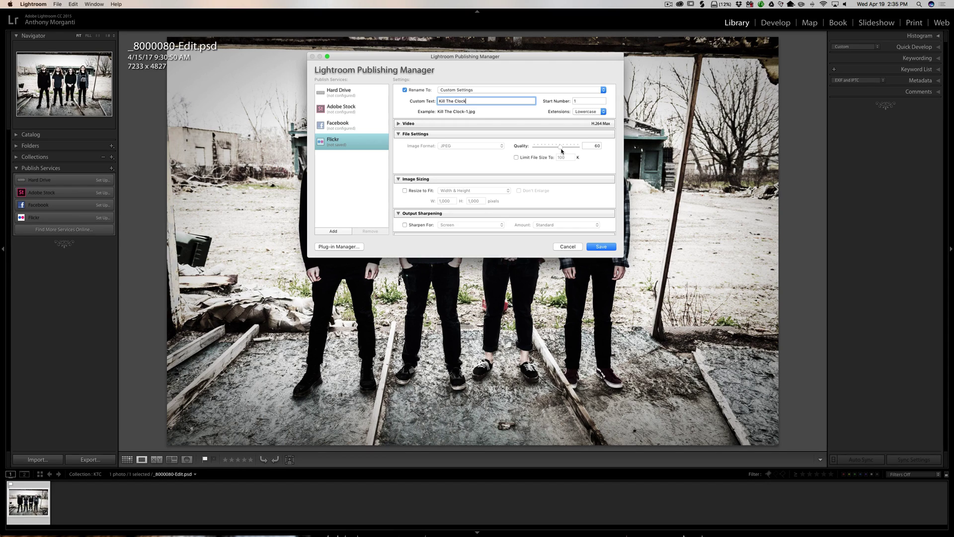
drag(562, 149, 569, 149)
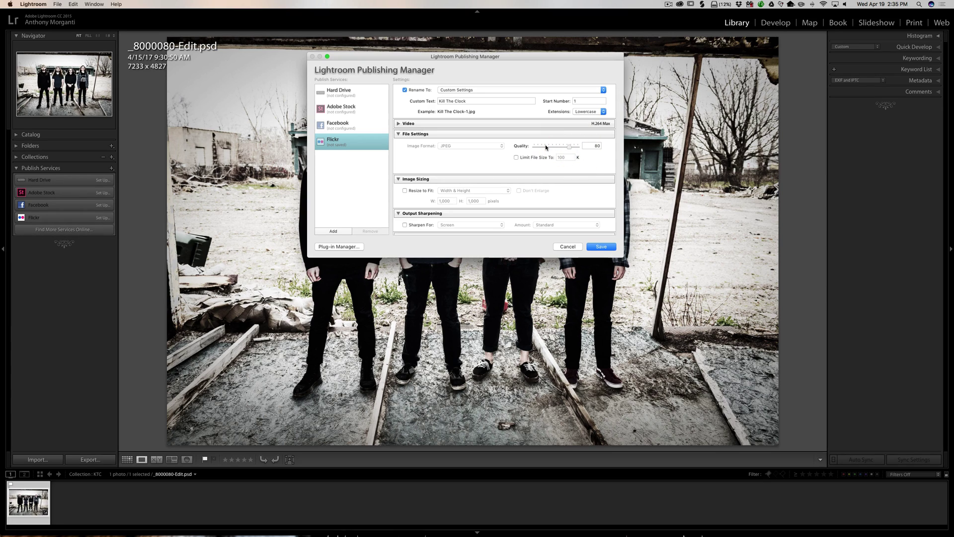
scroll(534, 157, down, 1)
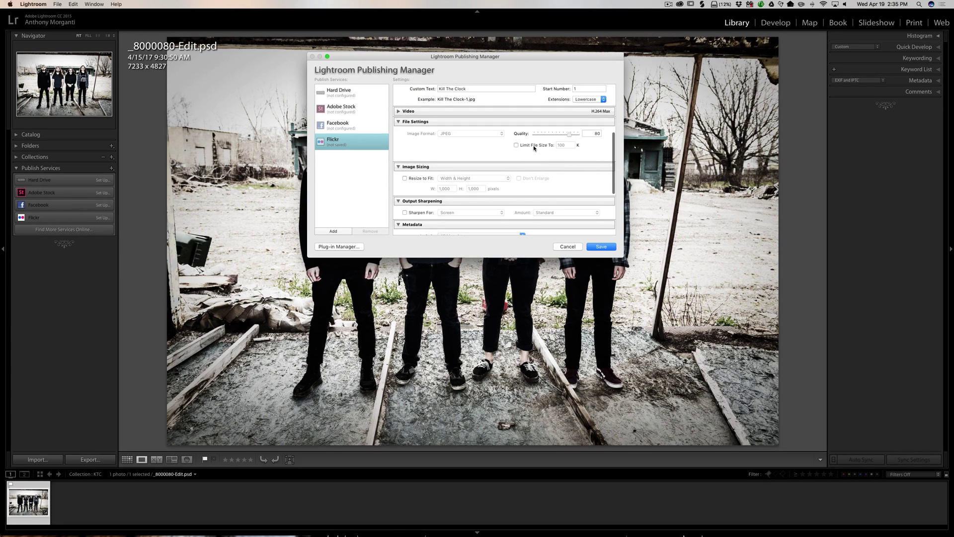
mouse_move(534, 146)
scroll(501, 154, down, 2)
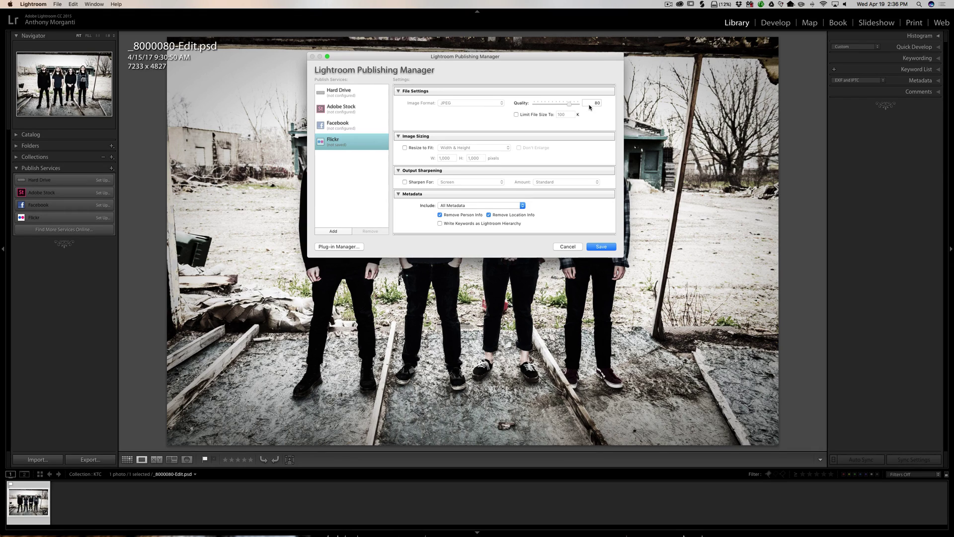
- Resize uploaded images to fit a 1,080-pixel Long Edge
click(405, 147)
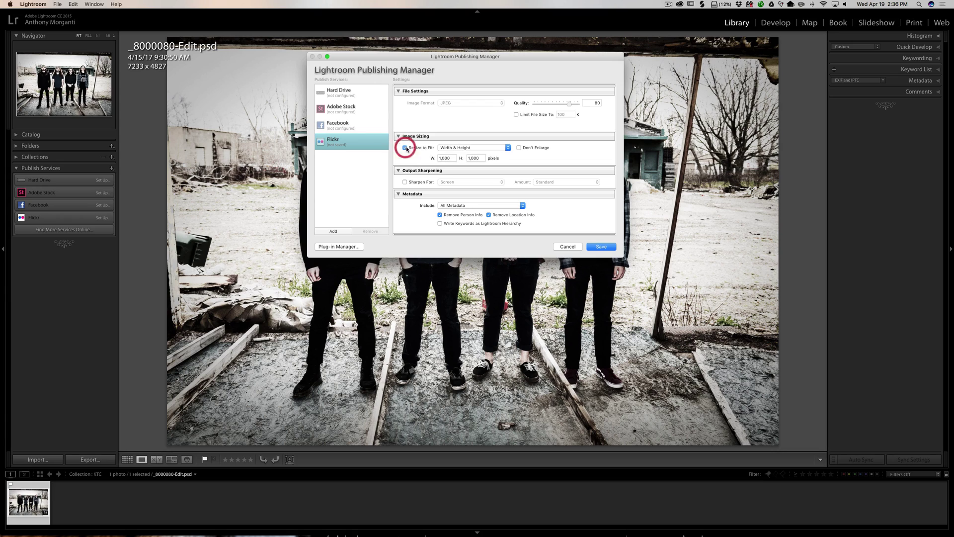
click(469, 148)
click(467, 157)
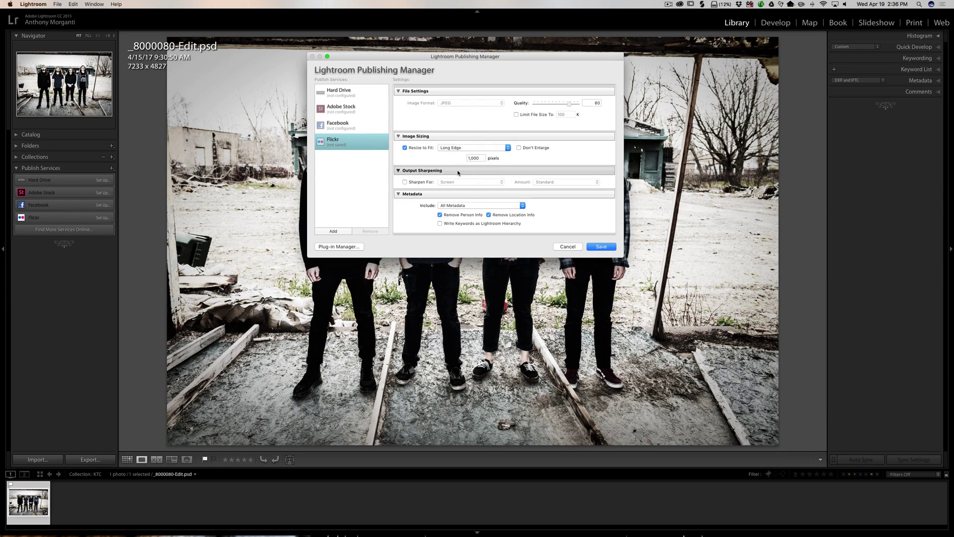
click(481, 158)
text(108)
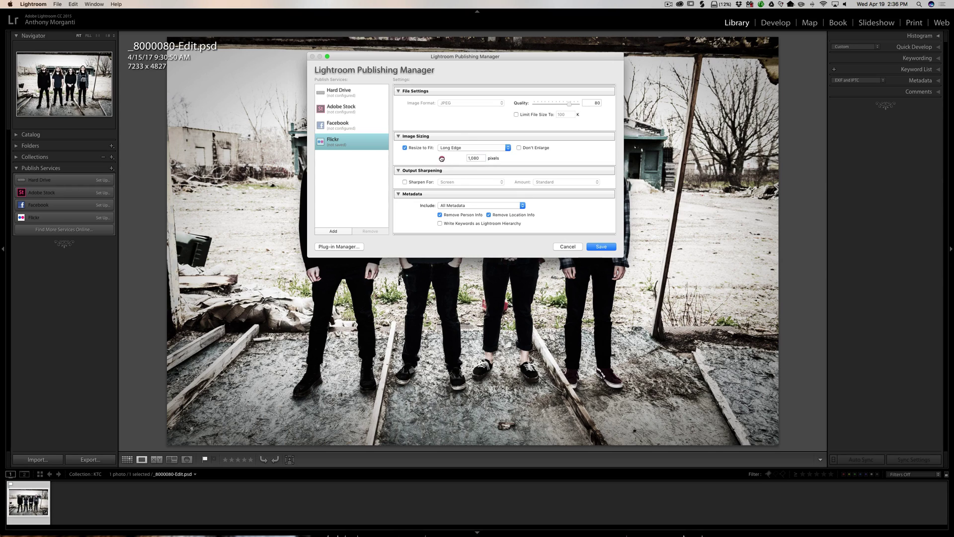
click(442, 161)
- Turn on output sharpening for Screen at Standard amount
scroll(441, 162, down, 3)
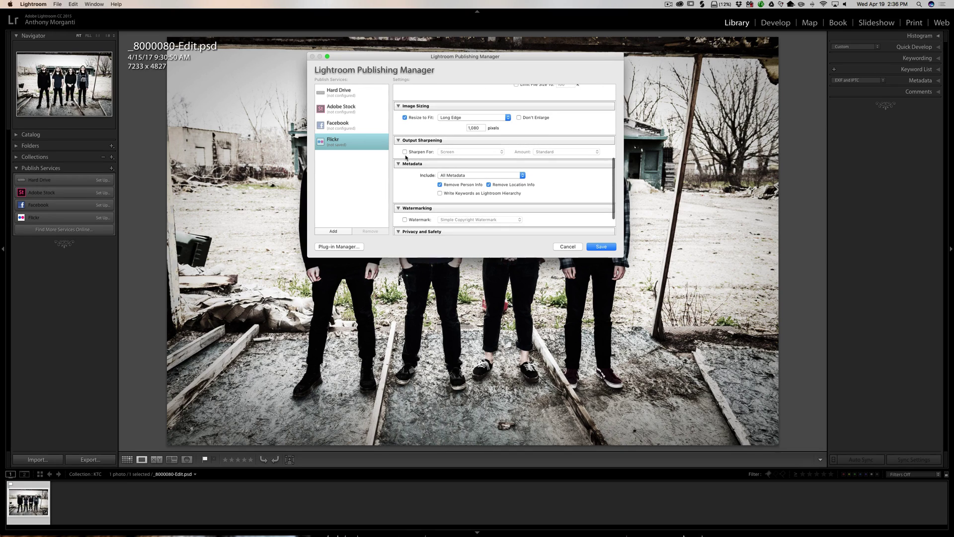
click(405, 151)
scroll(538, 154, down, 4)
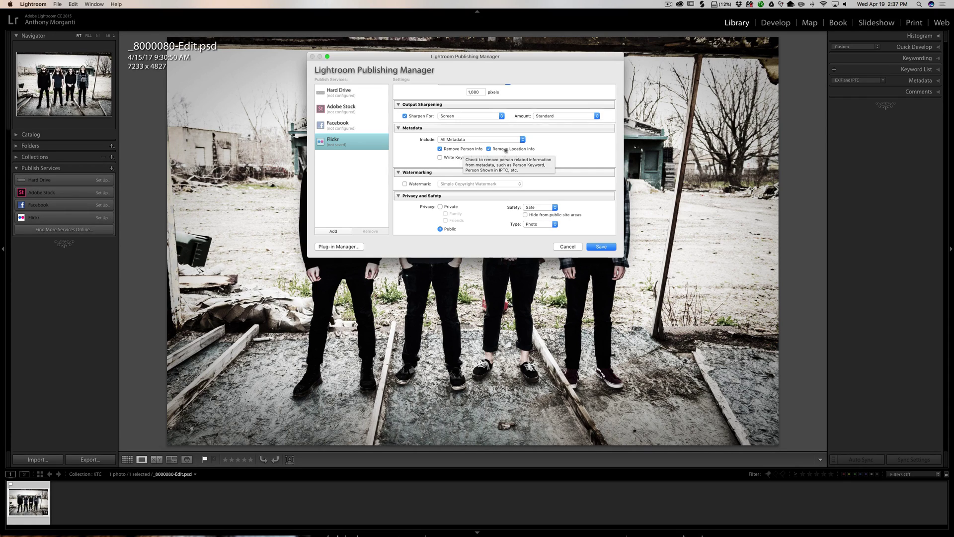
- Uncheck Remove Person Info so only location info is stripped from metadata
click(439, 149)
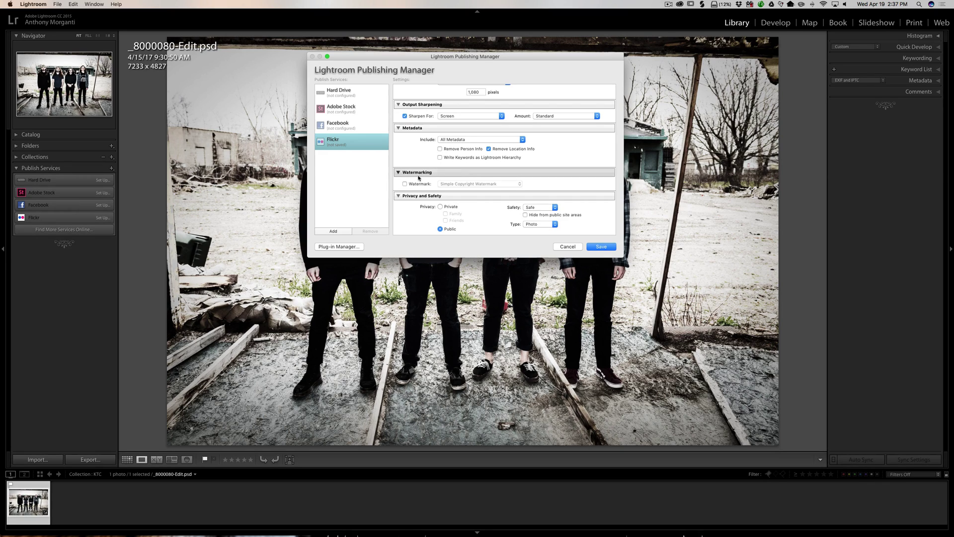
scroll(418, 185, down, 2)
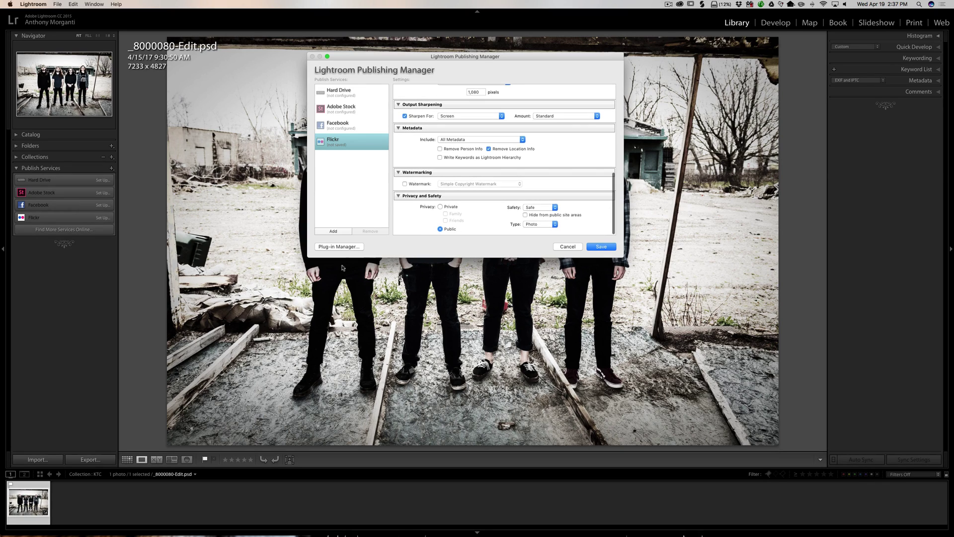
click(405, 184)
click(489, 185)
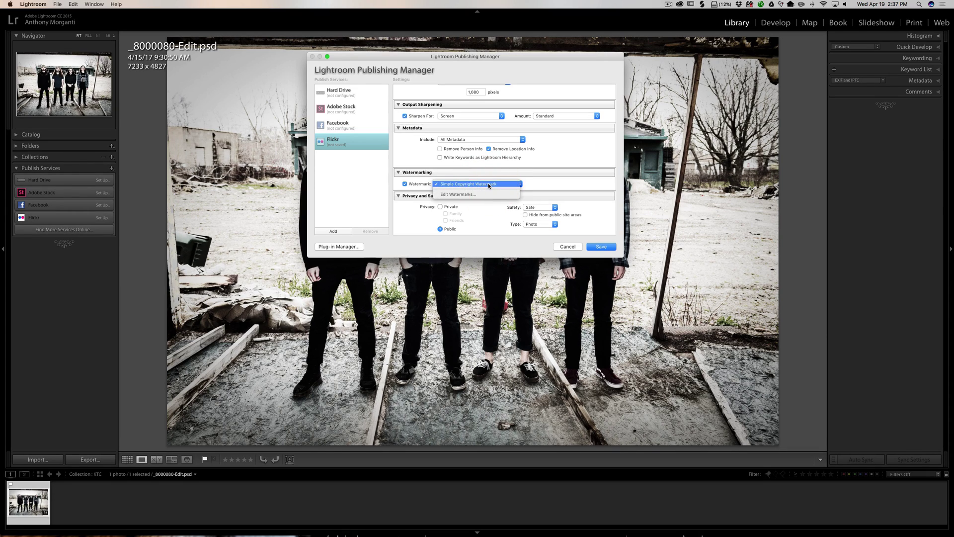
click(463, 194)
click(414, 184)
click(414, 185)
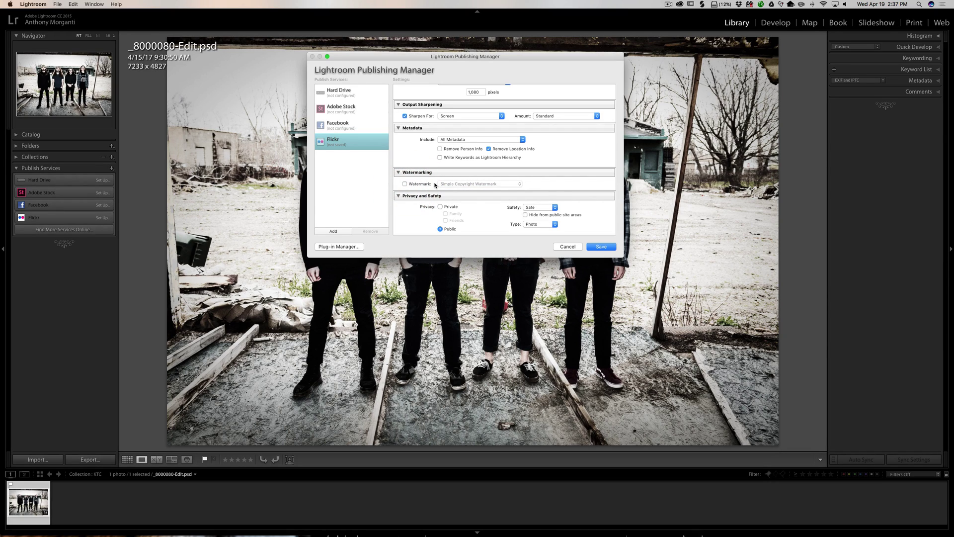
scroll(434, 193, down, 2)
click(556, 207)
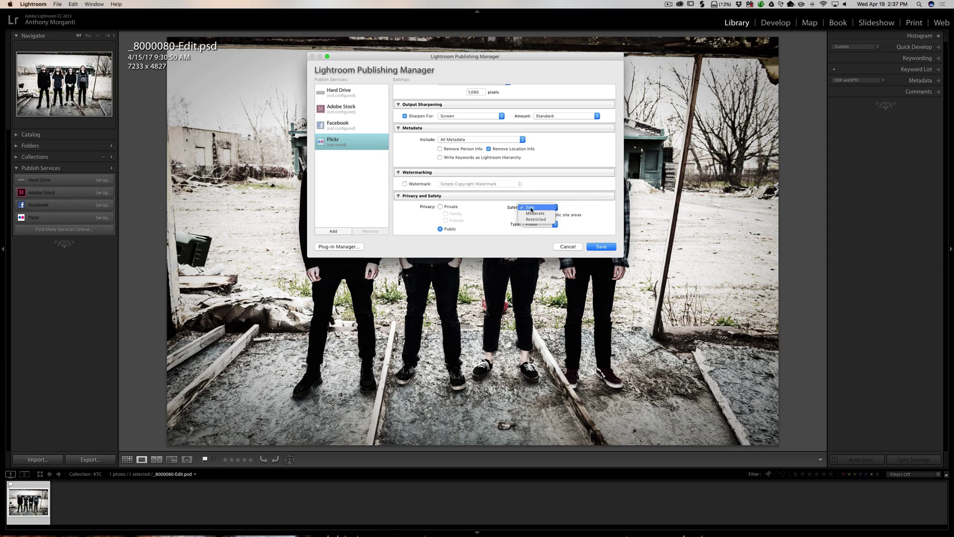
click(531, 209)
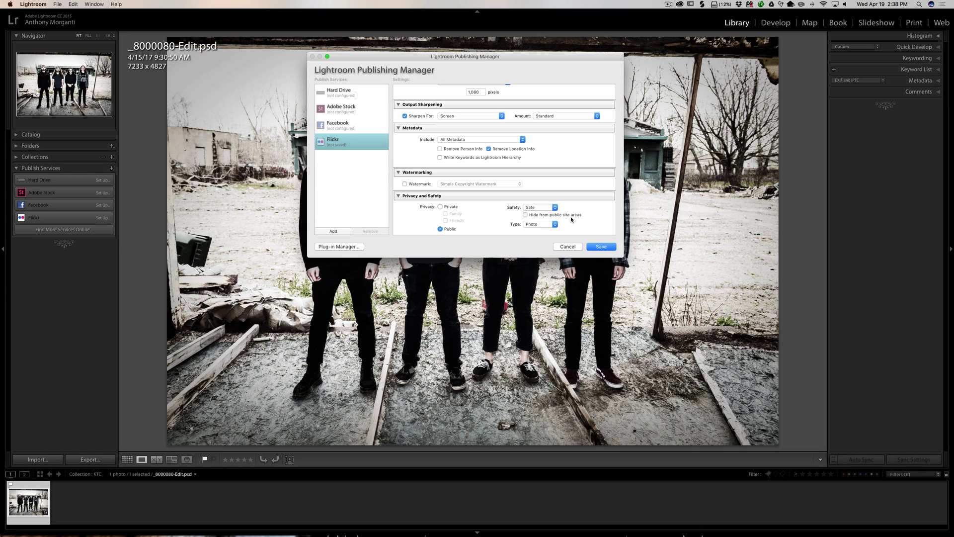
click(554, 224)
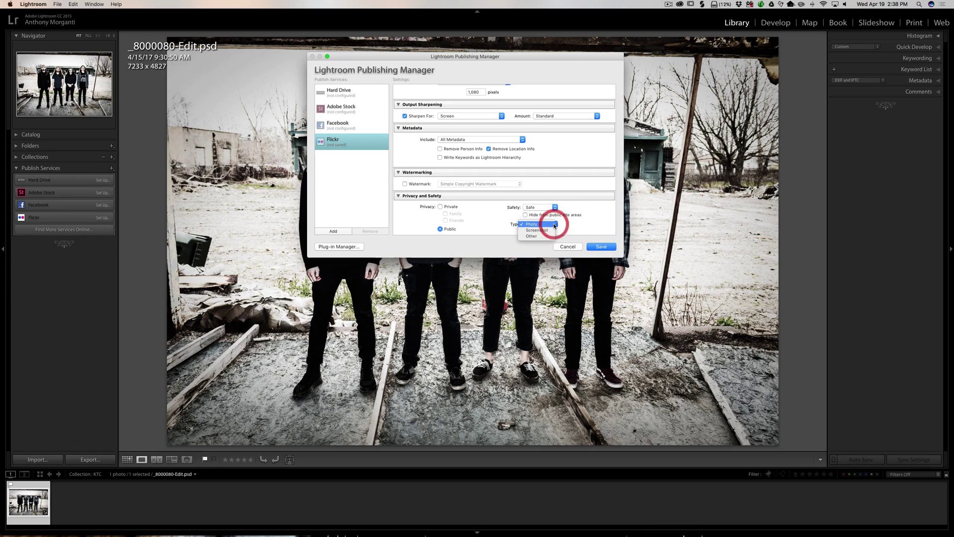
click(570, 221)
scroll(485, 171, up, 1)
scroll(485, 170, up, 10)
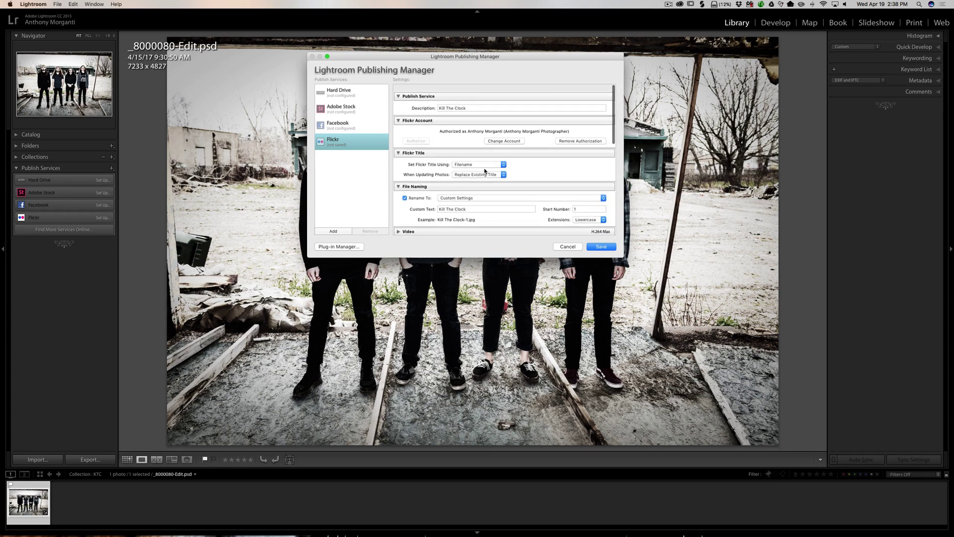
- Save the Flickr publish service settings in the Publishing Manager
click(601, 246)
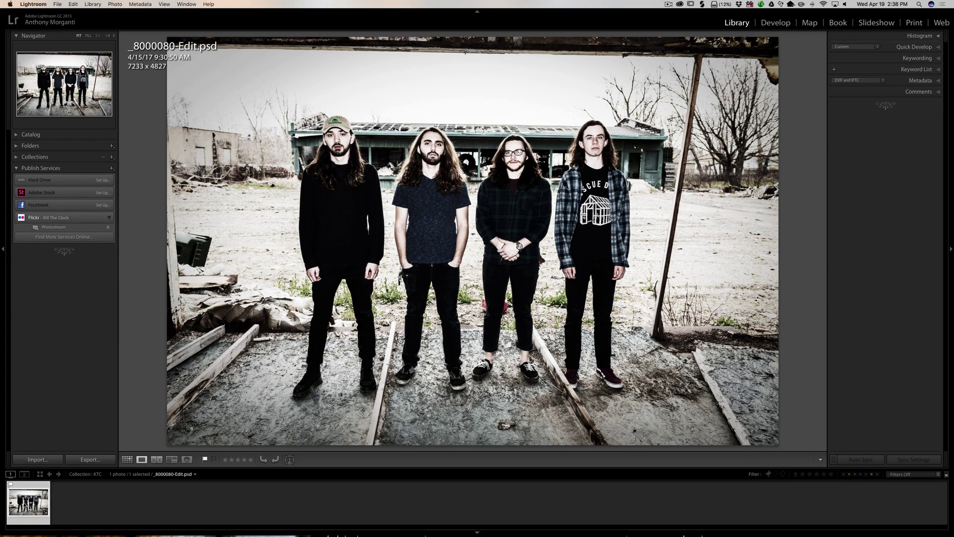
- Drag the band photo onto the Flickr Photostream collection and open it
drag(27, 504, 62, 229)
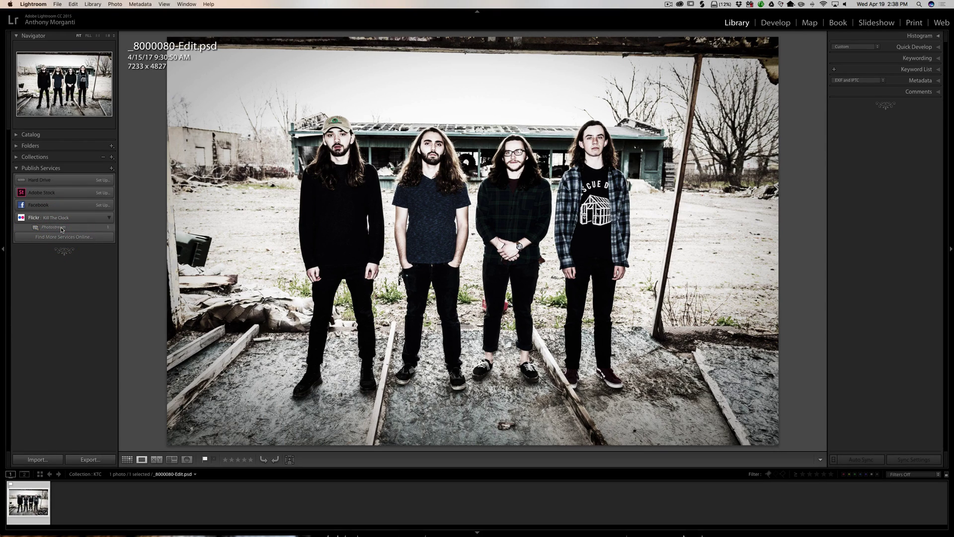
click(62, 227)
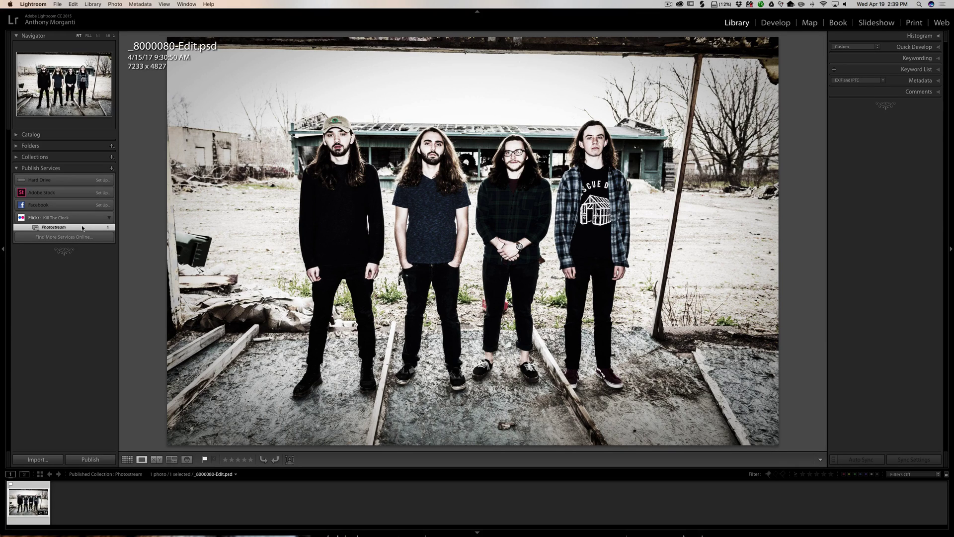
- Publish the Photostream collection to Flickr with Publish Now, then switch to Safari
right_click(83, 227)
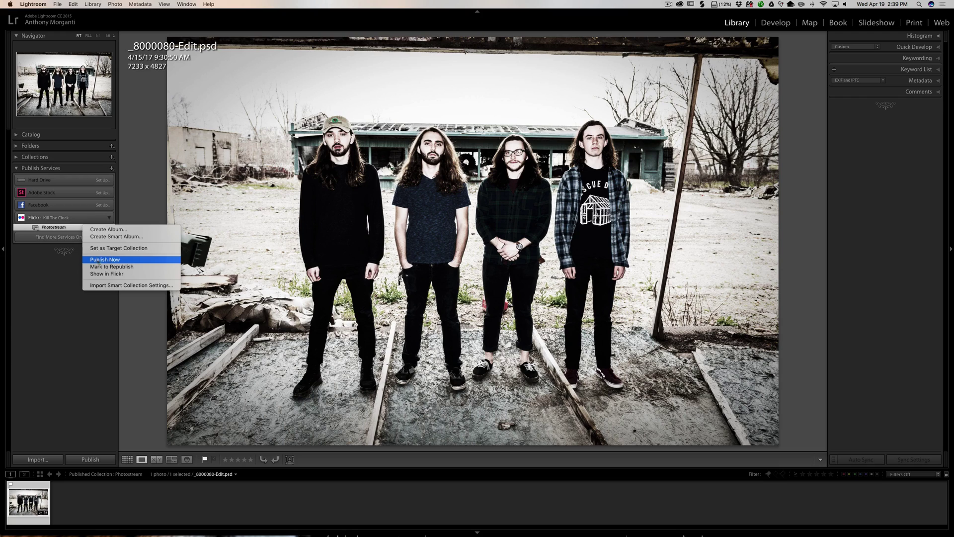
click(120, 260)
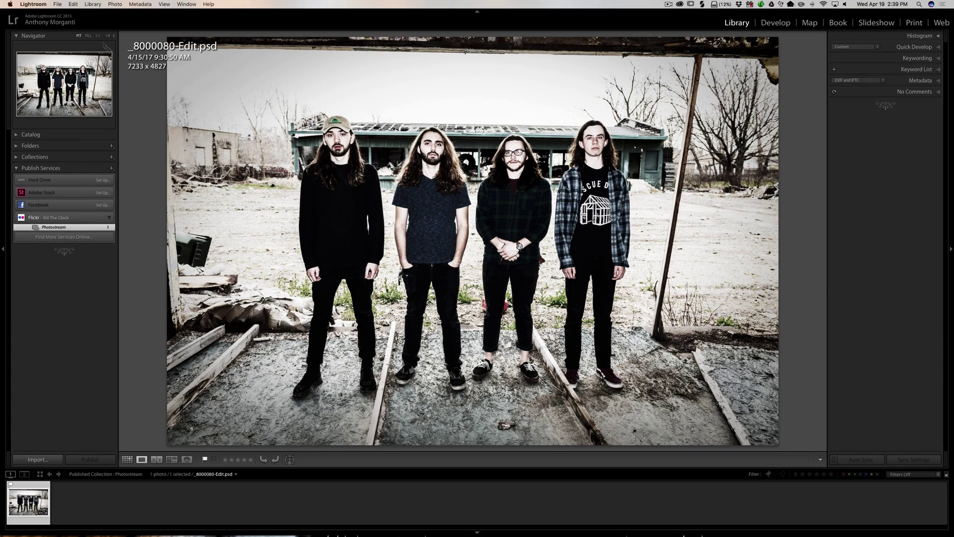
mouse_move(452, 532)
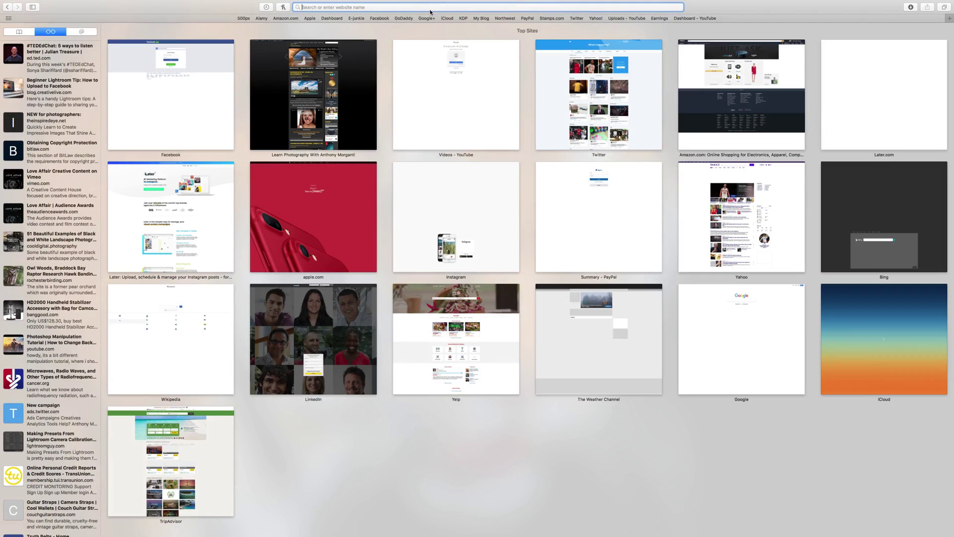
- Load flickr.com and open Kill The Clock-1.jpg from the photostream under You > Photostream
click(431, 8)
text(flickr.com)
key(Return)
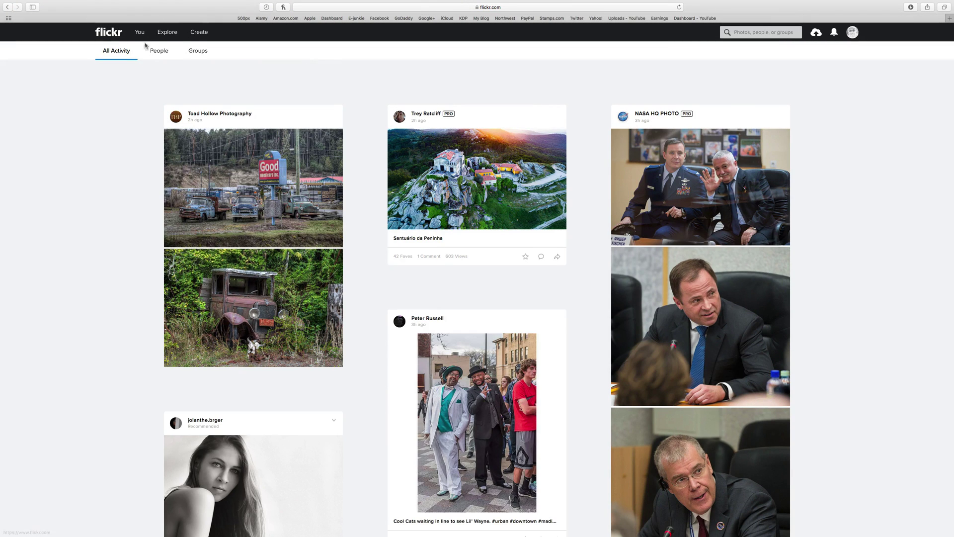
mouse_move(143, 41)
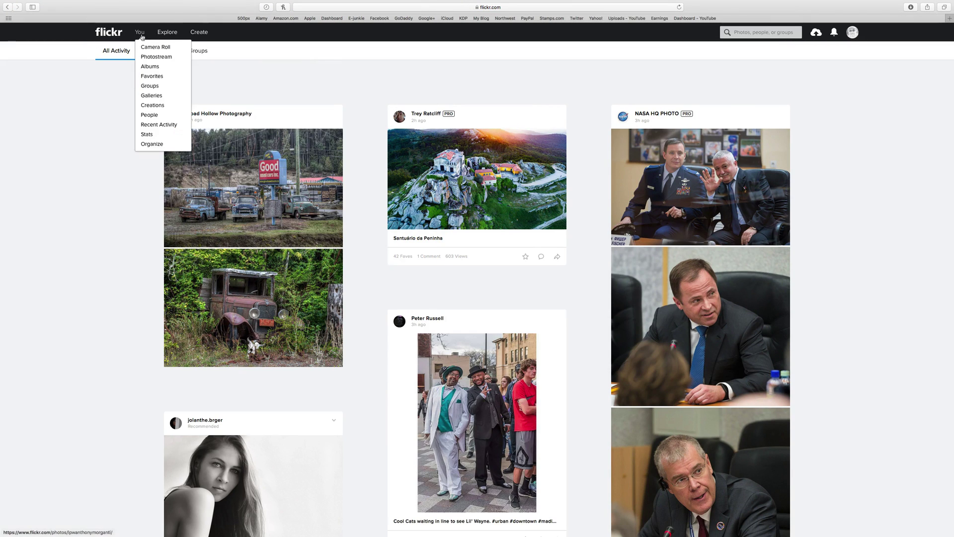
click(148, 57)
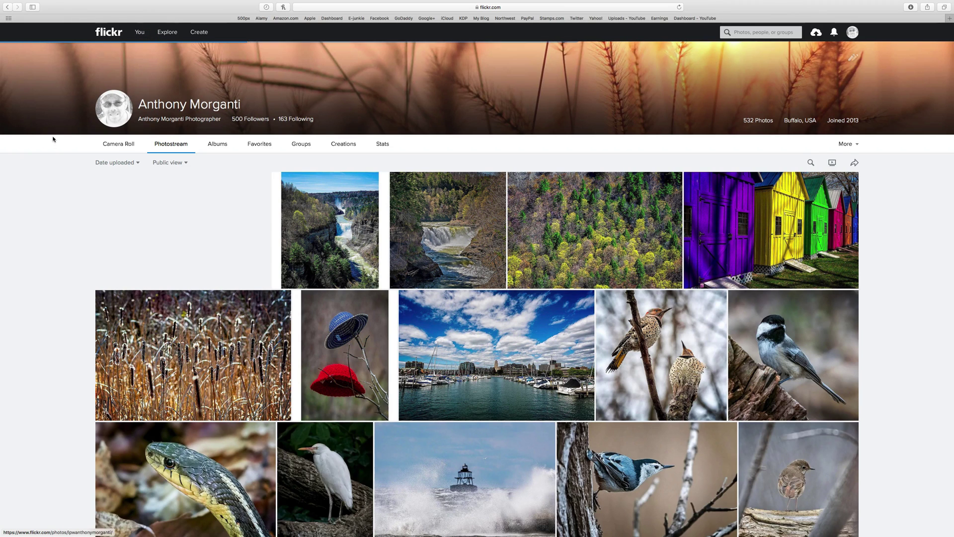
click(212, 226)
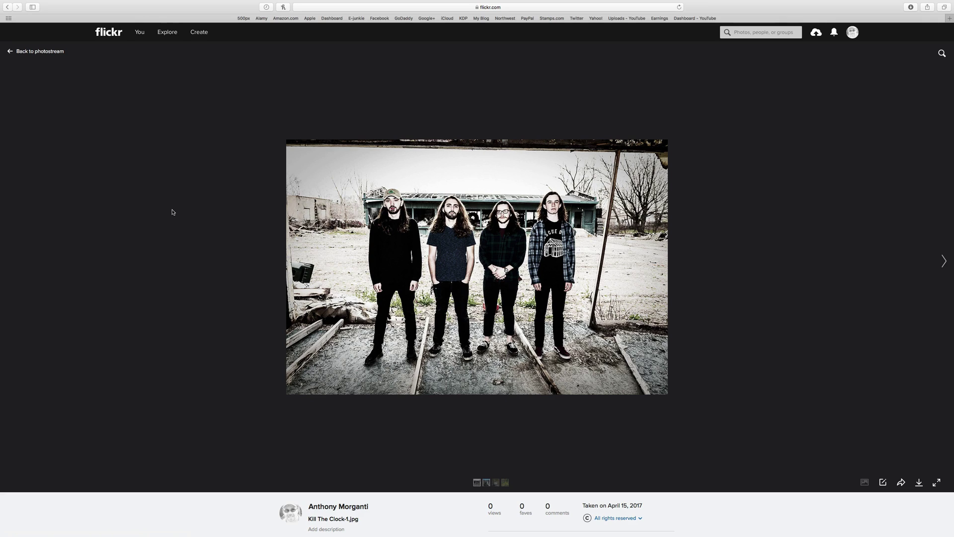
key(ctrl+Left)
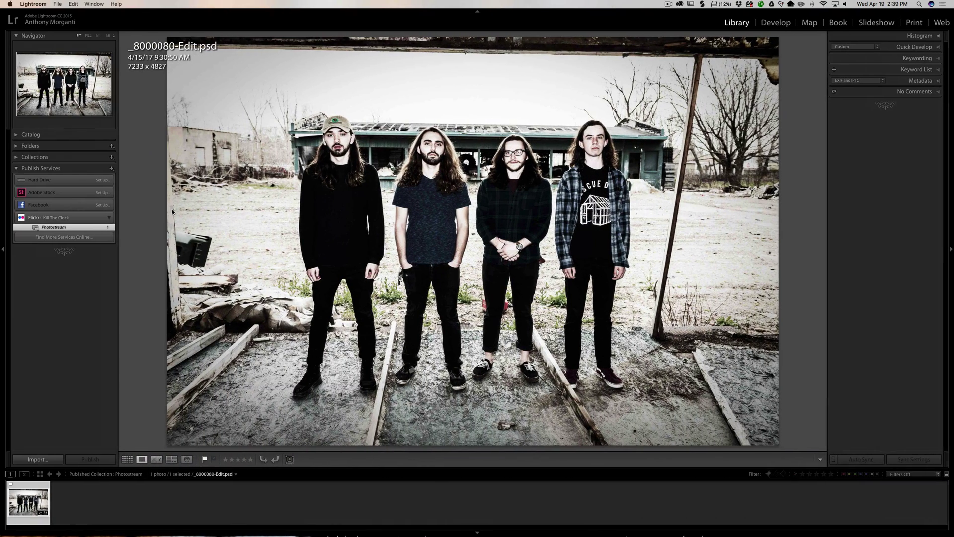